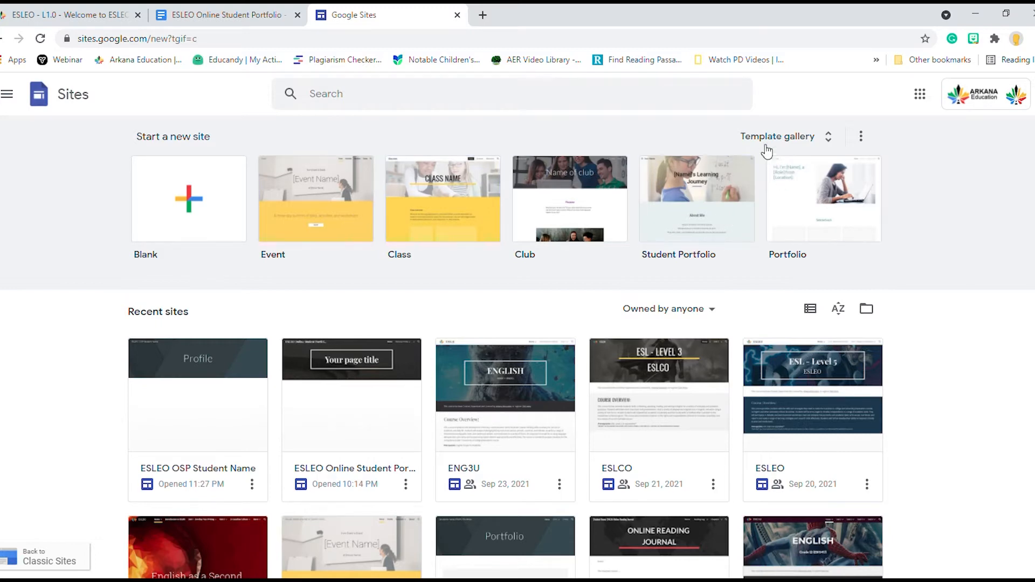
Browse the general site templates in the template gallery and return to the Sites start page
{"action": "left_click", "coordinate": [803, 142]}
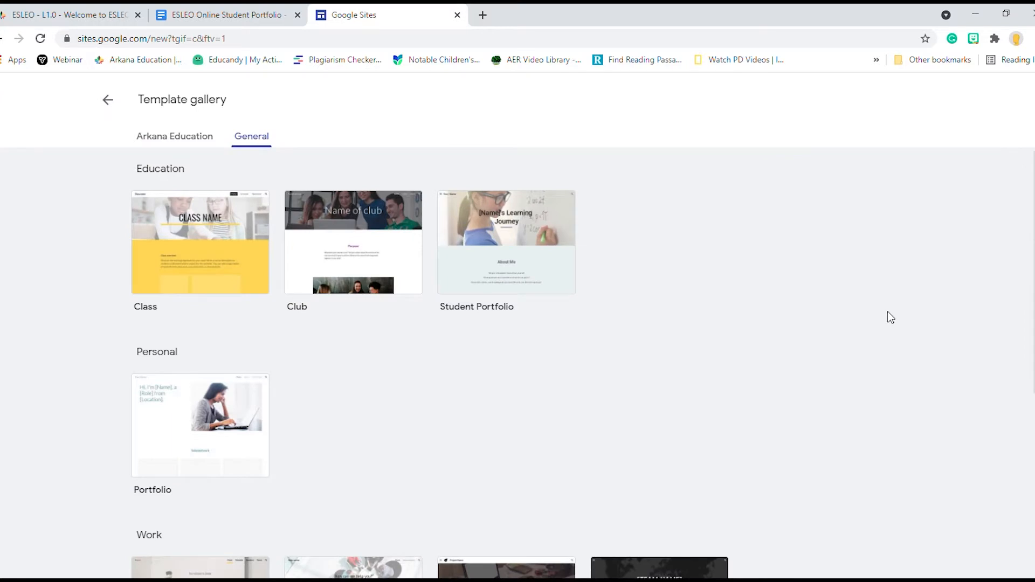
{"action": "scroll", "coordinate": [885, 321], "scroll_direction": "down", "scroll_amount": 6}
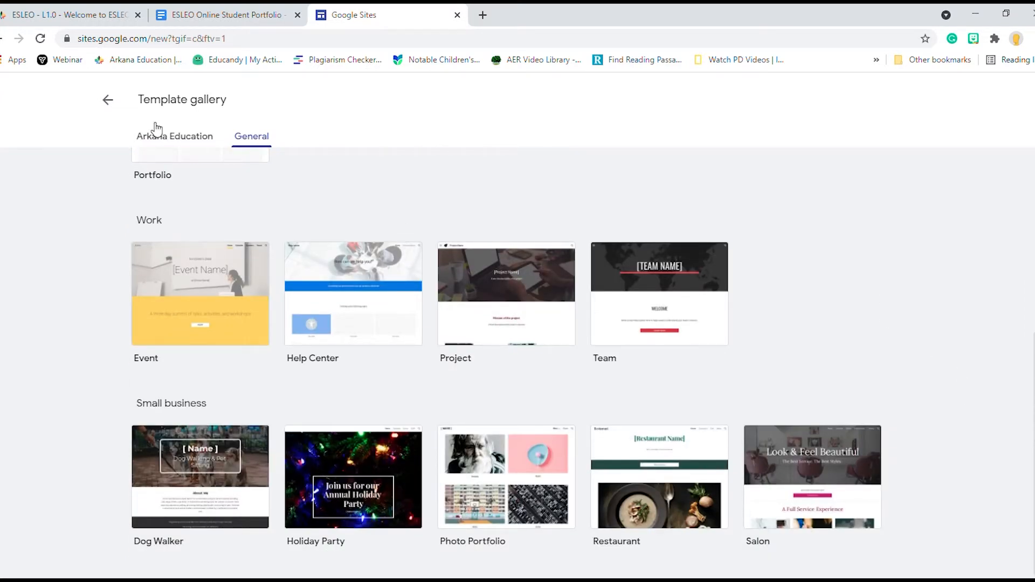
{"action": "left_click", "coordinate": [108, 100]}
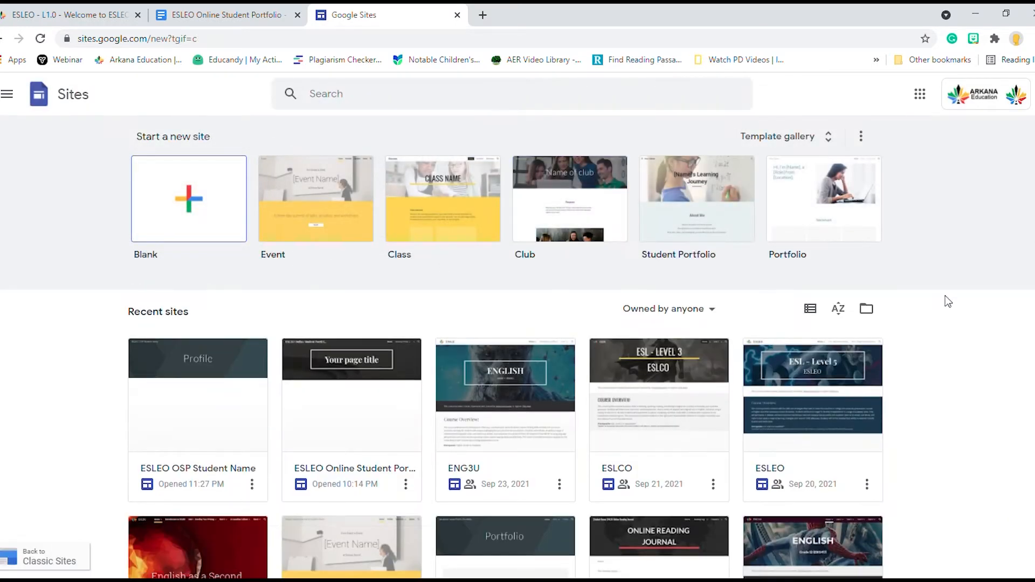
Create a blank site and name it "ESLEO Portfolio Student Name" in the page header
{"action": "left_click", "coordinate": [199, 218]}
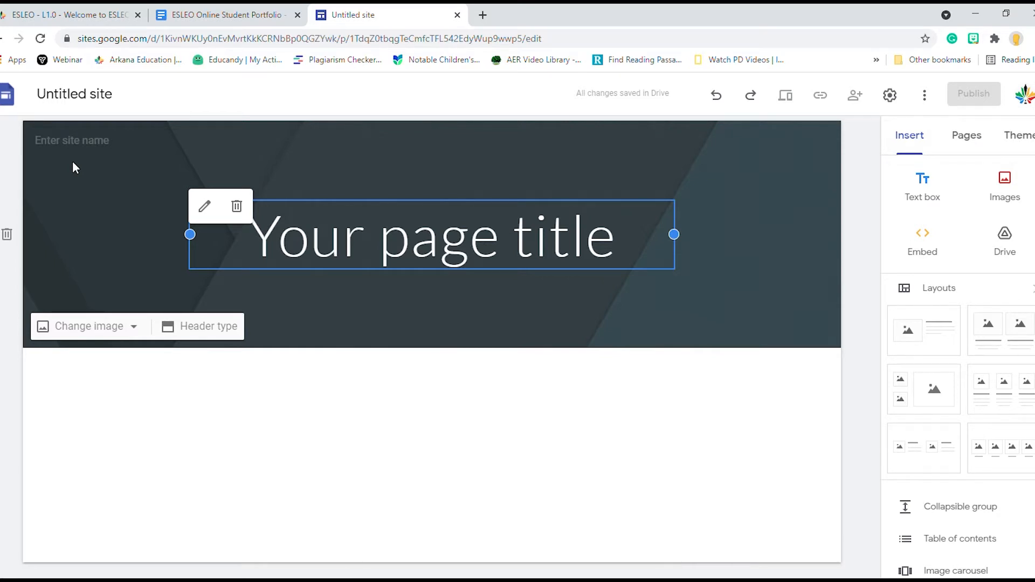
{"action": "left_click", "coordinate": [86, 142]}
{"action": "type", "text": "ESLEO"}
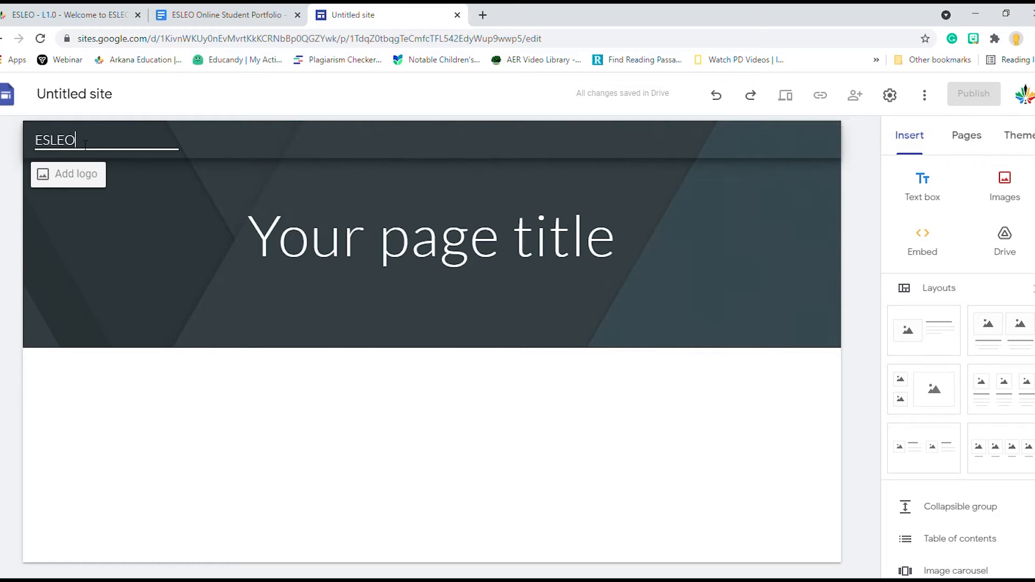
{"action": "type", "text": " Portfolio Student Name"}
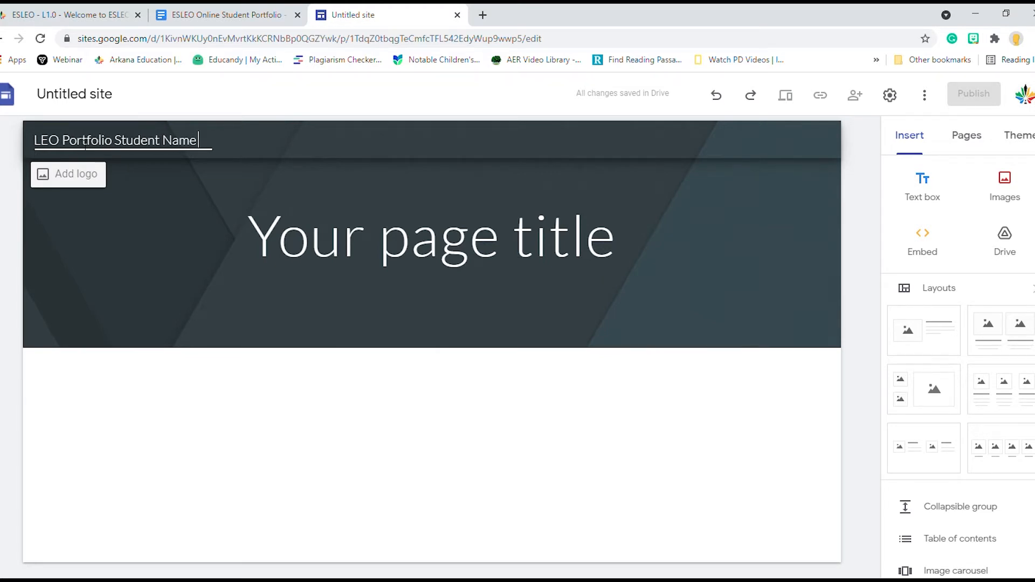
{"action": "left_click", "coordinate": [203, 208]}
{"action": "left_click", "coordinate": [134, 199]}
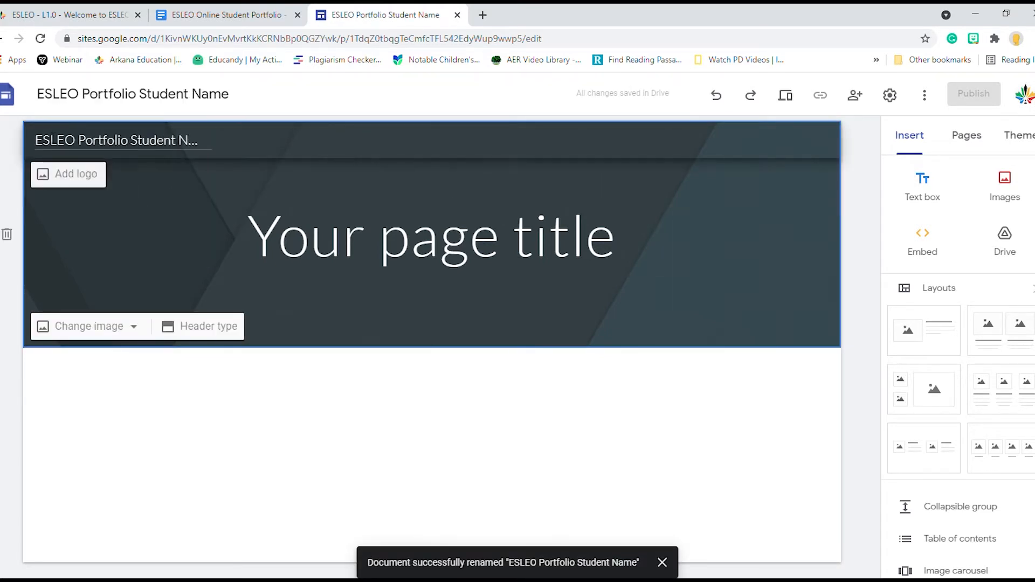
{"action": "left_click", "coordinate": [42, 139]}
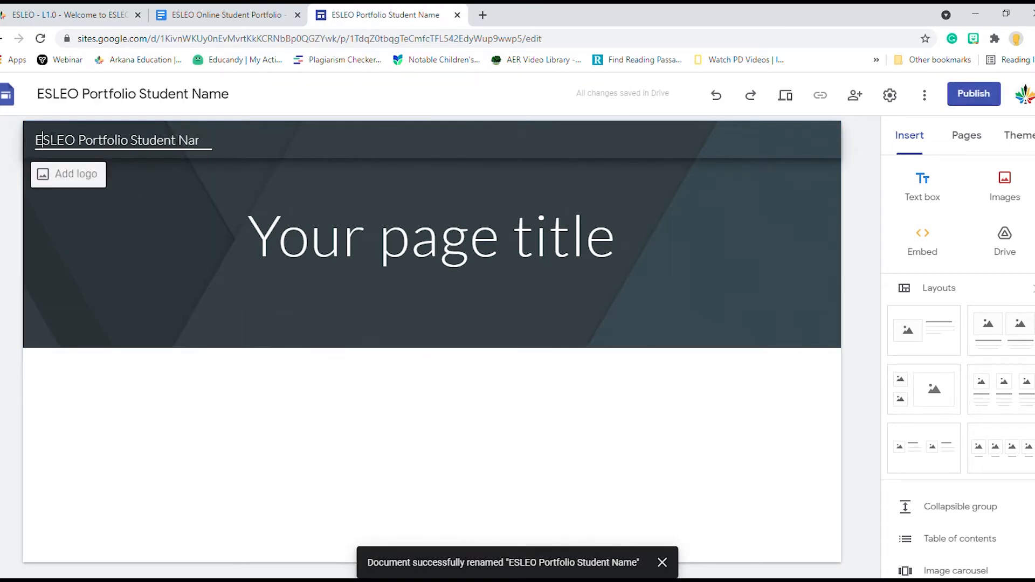
{"action": "left_click", "coordinate": [162, 215]}
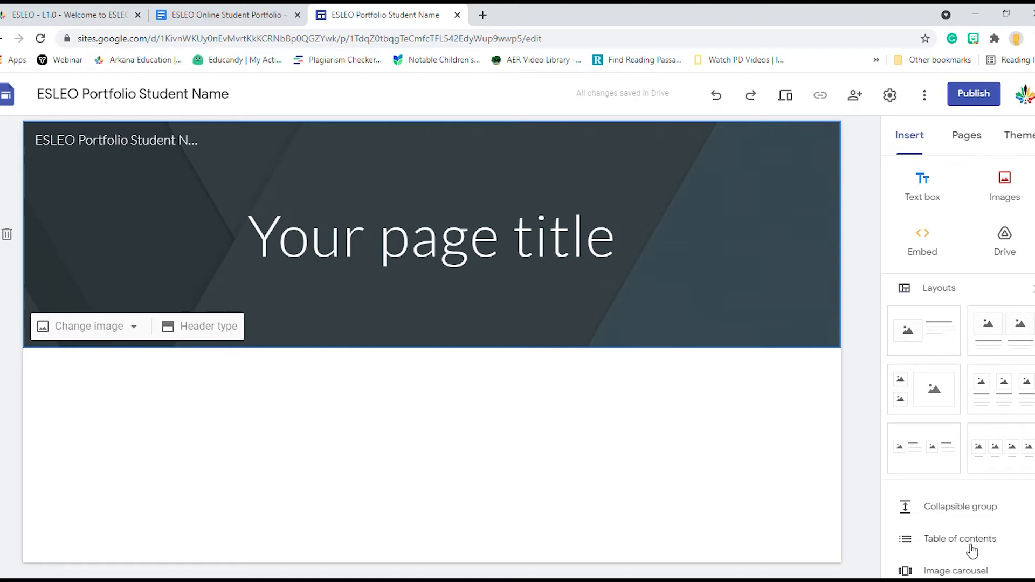
Add three layouts to the page: two images with captions, three images with captions, and two small images with text beside them
{"action": "scroll", "coordinate": [966, 559], "scroll_direction": "down", "scroll_amount": 2}
{"action": "left_click", "coordinate": [1015, 216]}
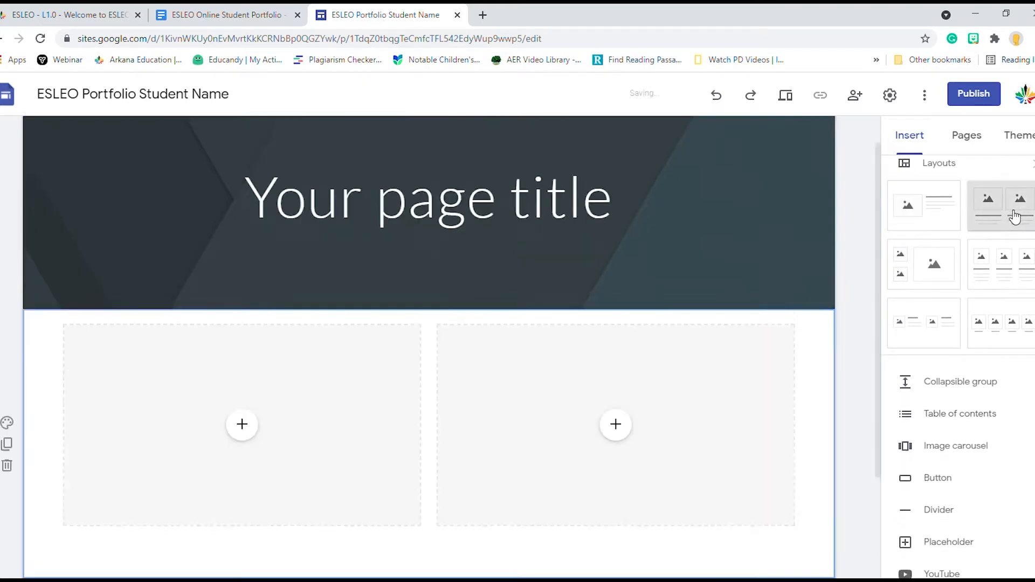
{"action": "left_click", "coordinate": [1012, 278]}
{"action": "left_click", "coordinate": [946, 334]}
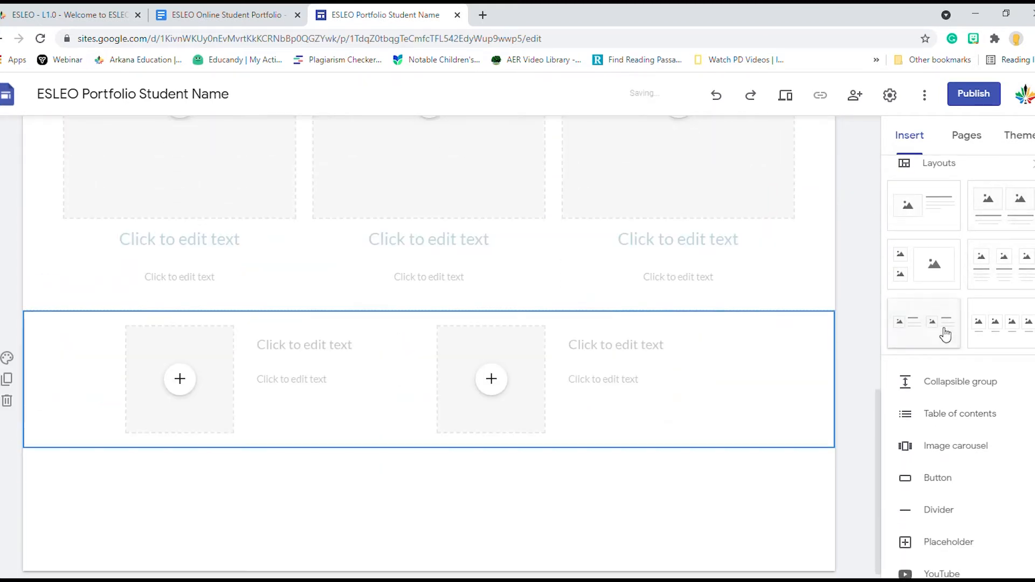
Insert an empty text box directly below the page header, above the image layouts
{"action": "scroll", "coordinate": [986, 321], "scroll_direction": "up", "scroll_amount": 3}
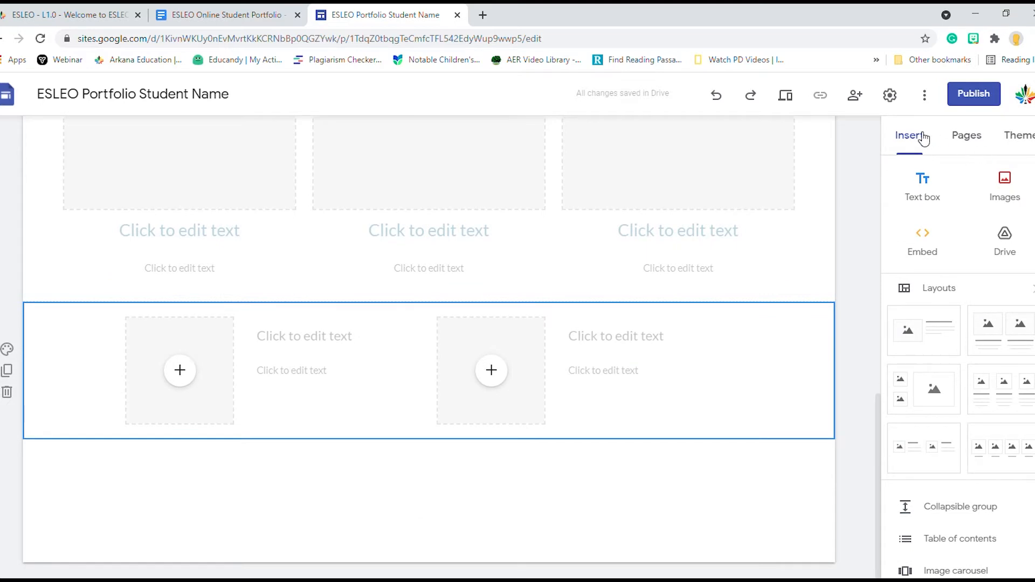
{"action": "scroll", "coordinate": [815, 195], "scroll_direction": "up", "scroll_amount": 5}
{"action": "scroll", "coordinate": [807, 242], "scroll_direction": "up", "scroll_amount": 5}
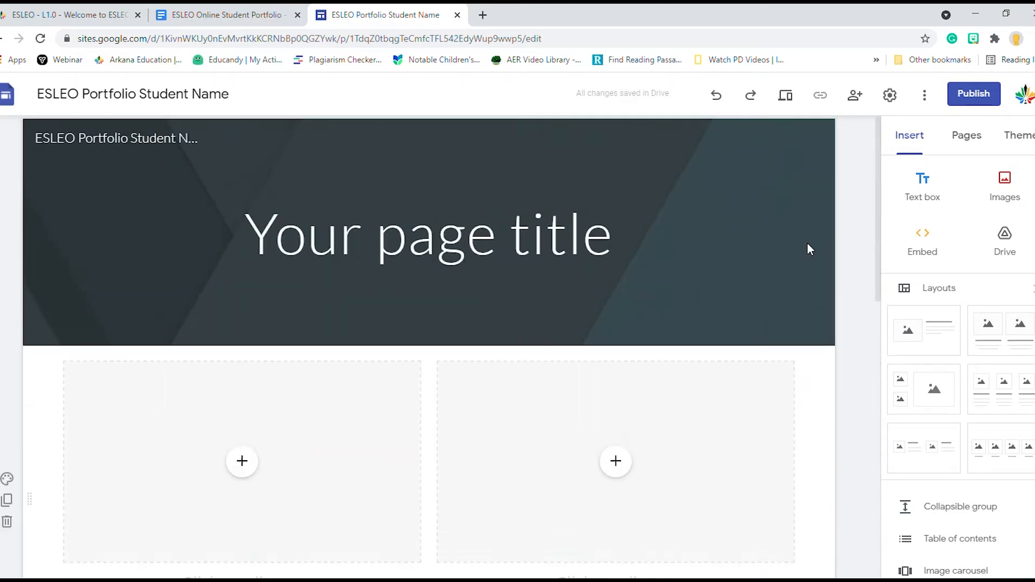
{"action": "left_click", "coordinate": [939, 189]}
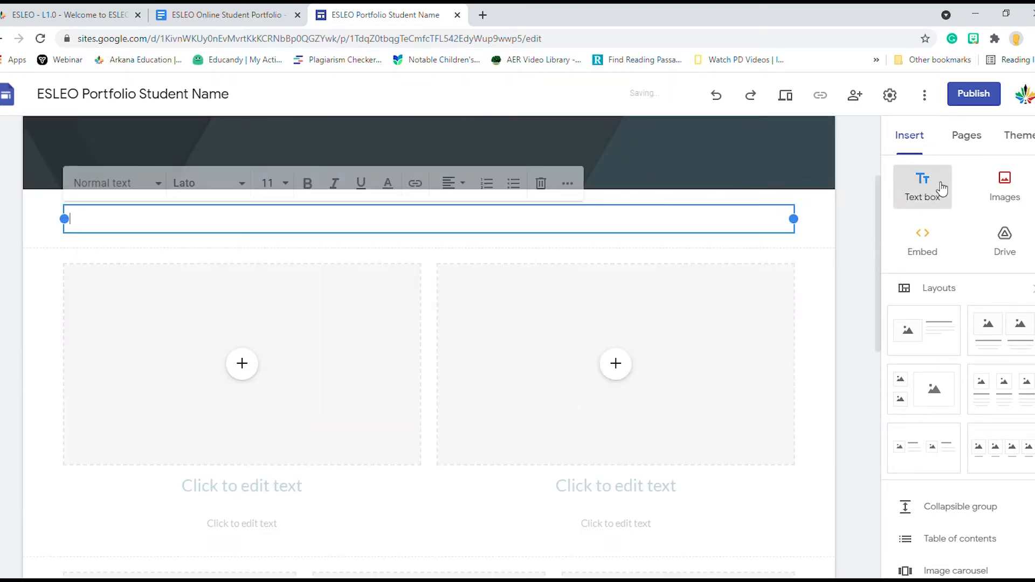
{"action": "left_click", "coordinate": [1004, 184]}
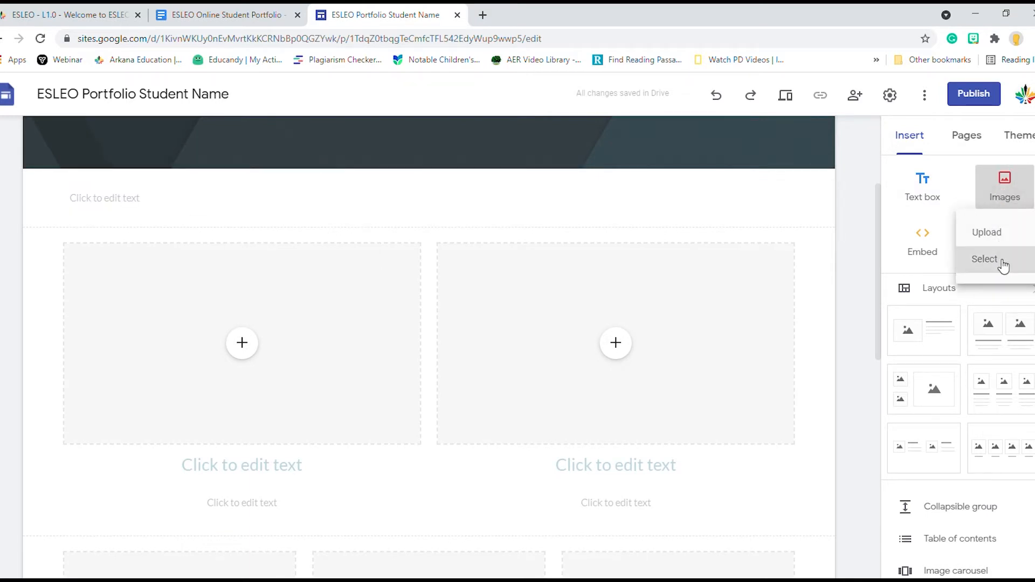
{"action": "left_click", "coordinate": [854, 228]}
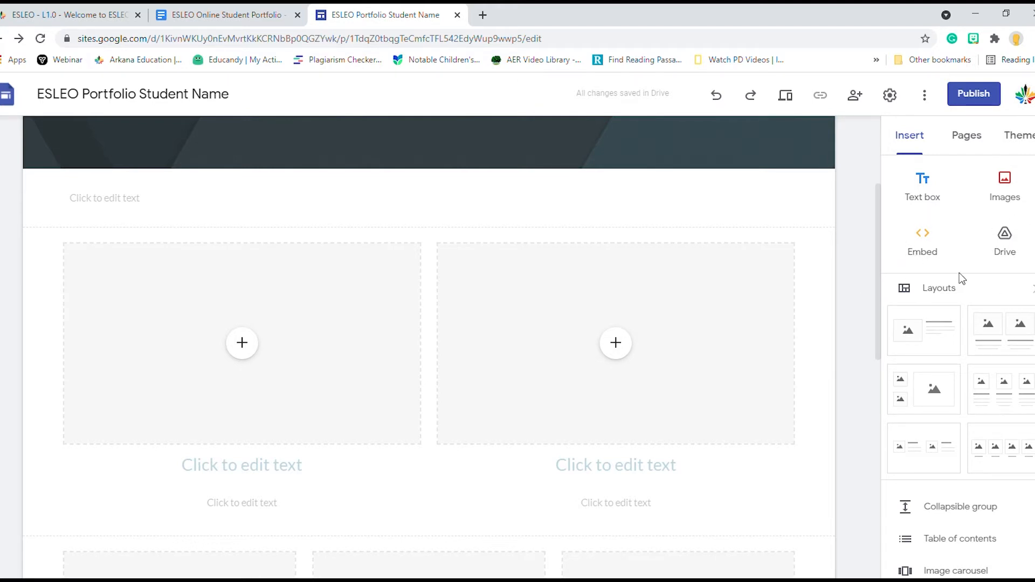
{"action": "left_click", "coordinate": [568, 42]}
{"action": "left_click", "coordinate": [851, 257]}
{"action": "scroll", "coordinate": [848, 295], "scroll_direction": "up", "scroll_amount": 3}
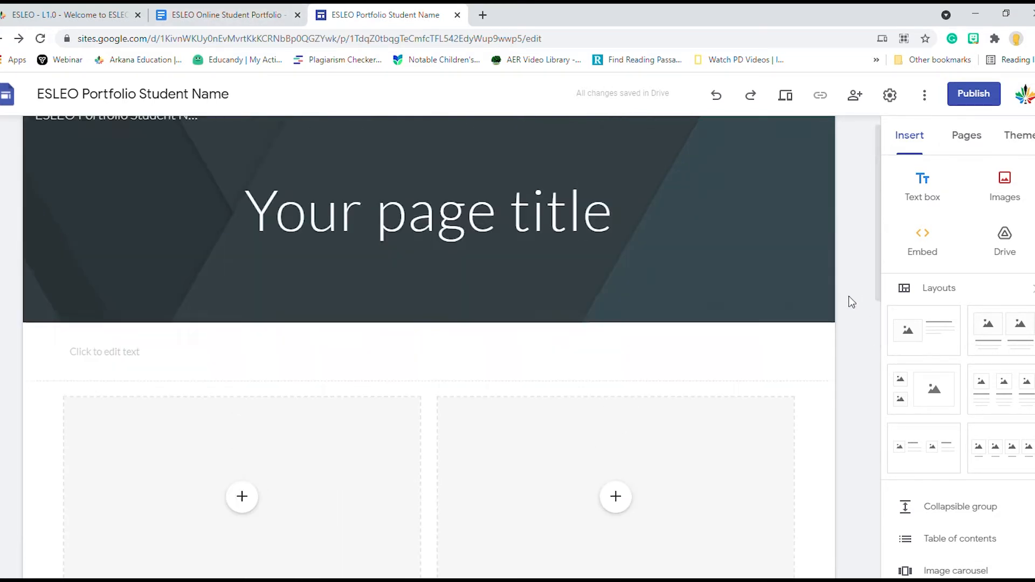
{"action": "scroll", "coordinate": [848, 296], "scroll_direction": "down", "scroll_amount": 5}
{"action": "scroll", "coordinate": [849, 296], "scroll_direction": "up", "scroll_amount": 5}
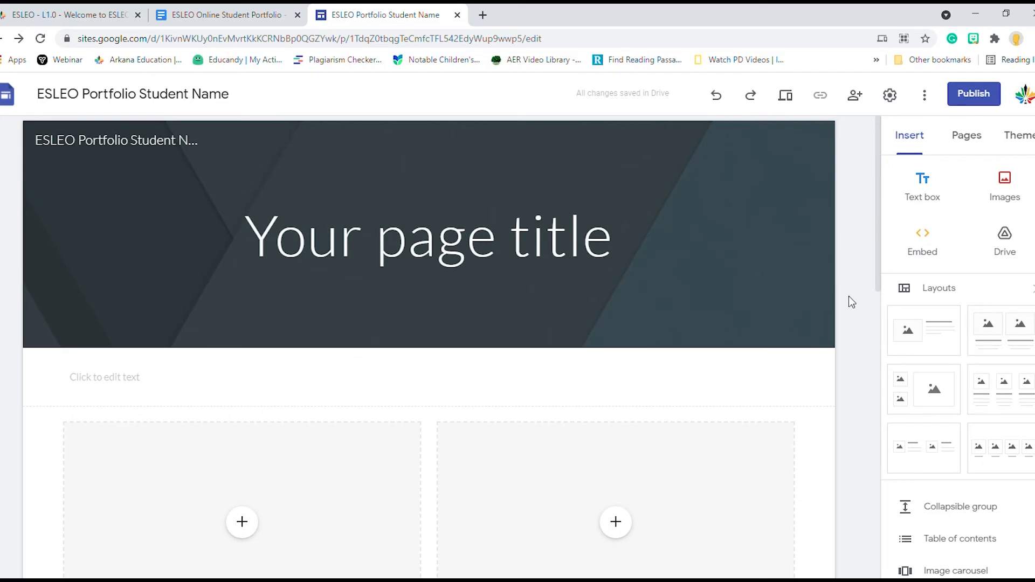
Show the site's page list and review the checklist of required sections in the ESLEO Online Student Portfolio document
{"action": "left_click", "coordinate": [973, 144]}
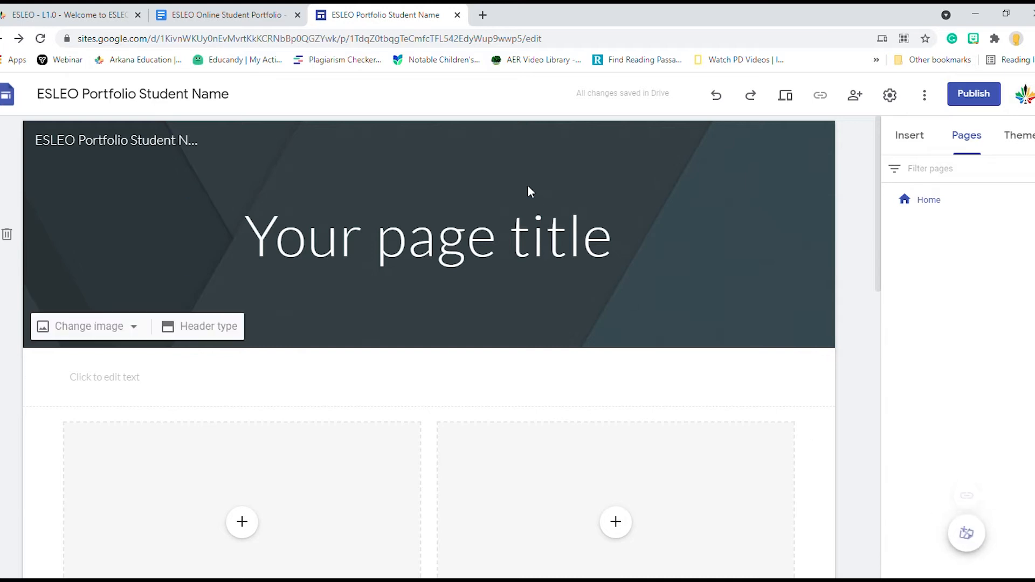
{"action": "left_click", "coordinate": [233, 12]}
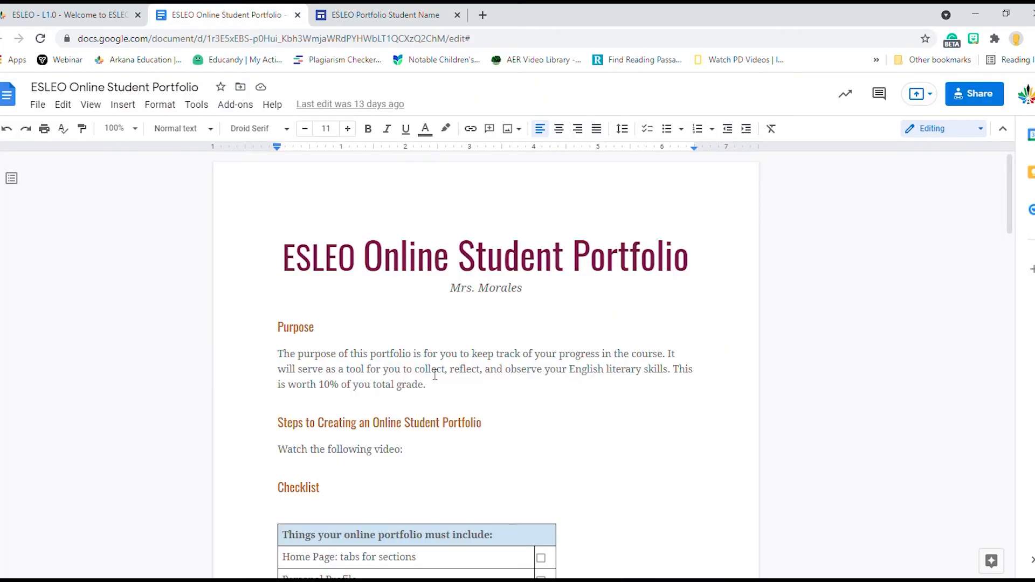
{"action": "scroll", "coordinate": [580, 372], "scroll_direction": "down", "scroll_amount": 2}
{"action": "scroll", "coordinate": [577, 374], "scroll_direction": "up", "scroll_amount": 2}
{"action": "scroll", "coordinate": [666, 430], "scroll_direction": "down", "scroll_amount": 1}
{"action": "scroll", "coordinate": [665, 430], "scroll_direction": "down", "scroll_amount": 5}
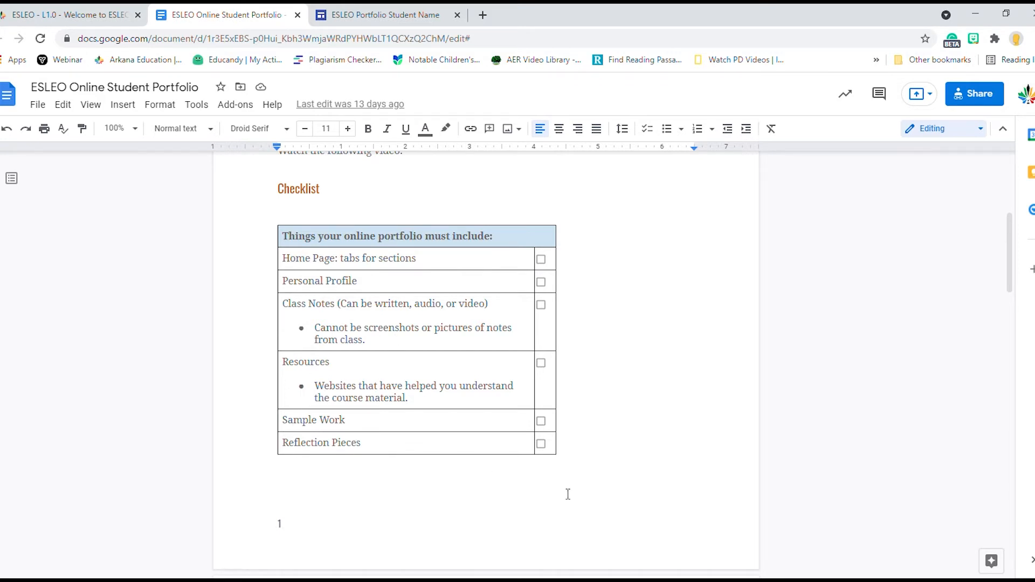
Return to the portfolio site and add a new page named "Profile"
{"action": "left_click", "coordinate": [393, 14]}
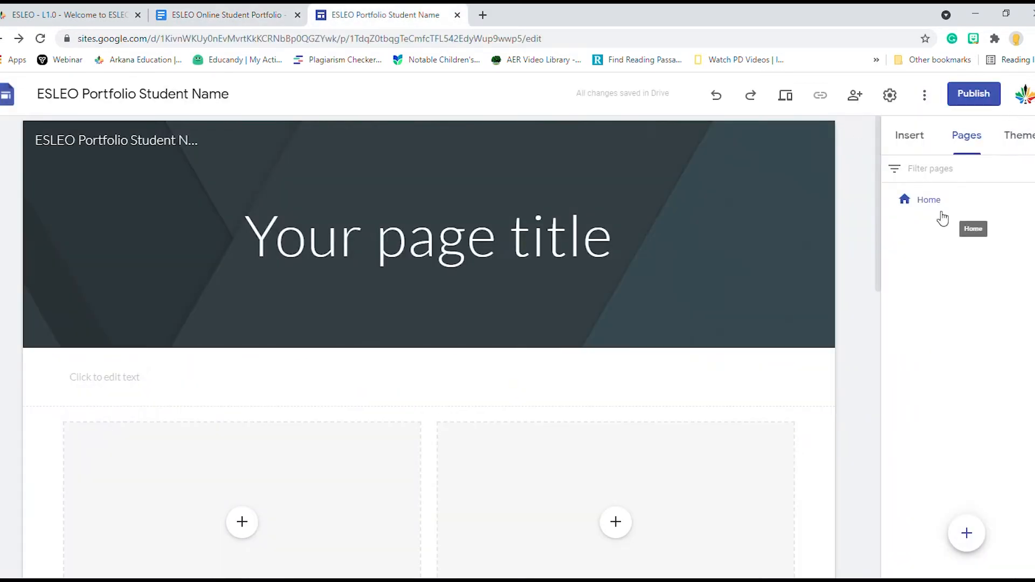
{"action": "left_click", "coordinate": [967, 545]}
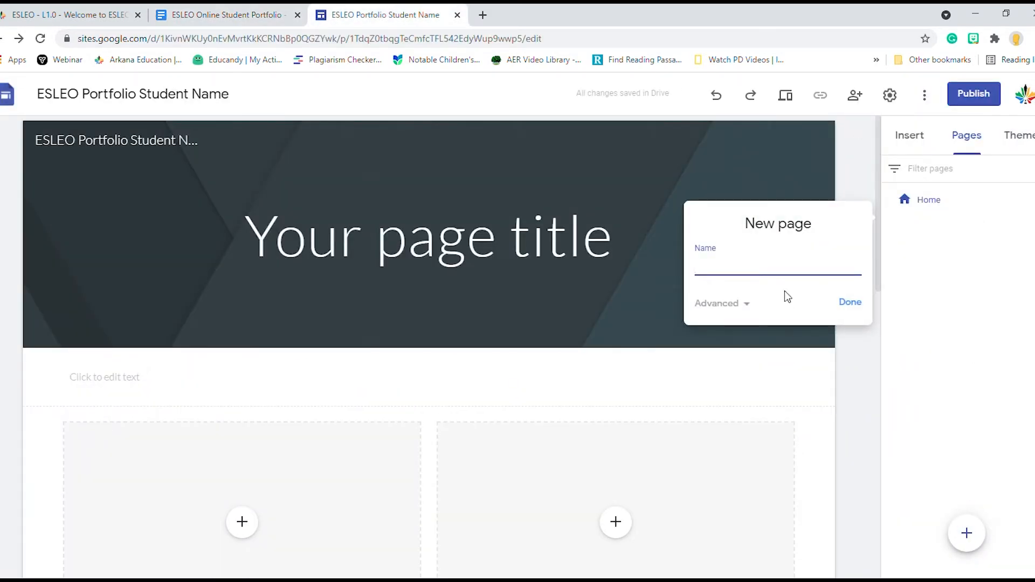
{"action": "type", "text": "Personal"}
{"action": "key", "text": "ctrl+BackSpace"}
{"action": "type", "text": "Profile"}
{"action": "left_click", "coordinate": [851, 301]}
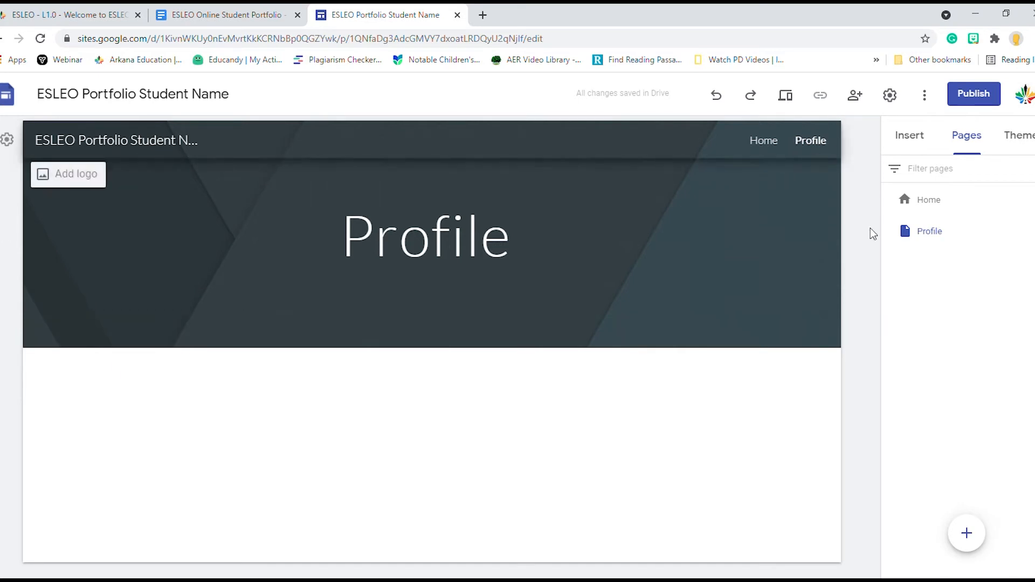
Add a page named "Pictures" and nest it as a subpage under Profile
{"action": "left_click", "coordinate": [971, 542]}
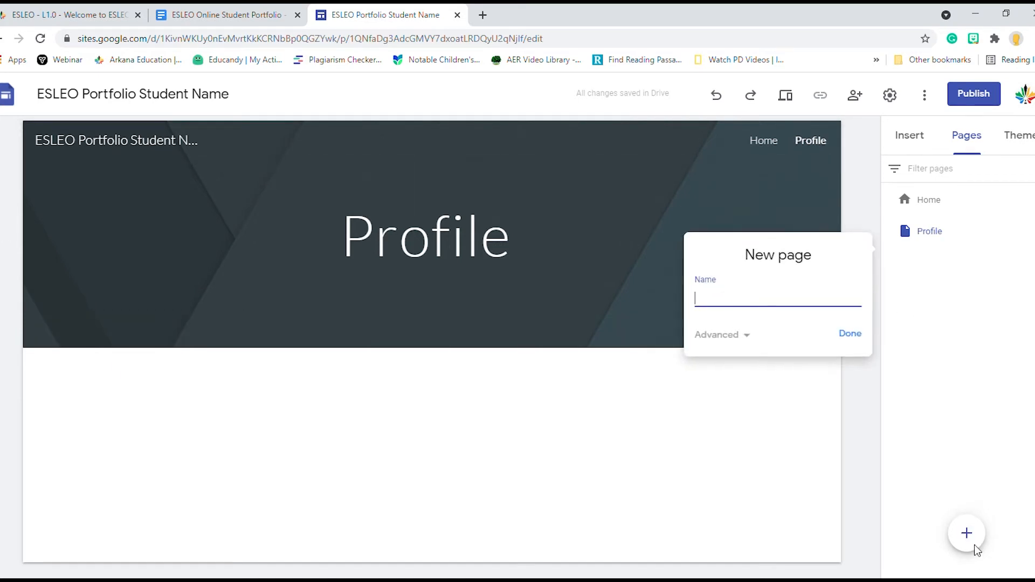
{"action": "type", "text": "Pictures"}
{"action": "left_click", "coordinate": [851, 335]}
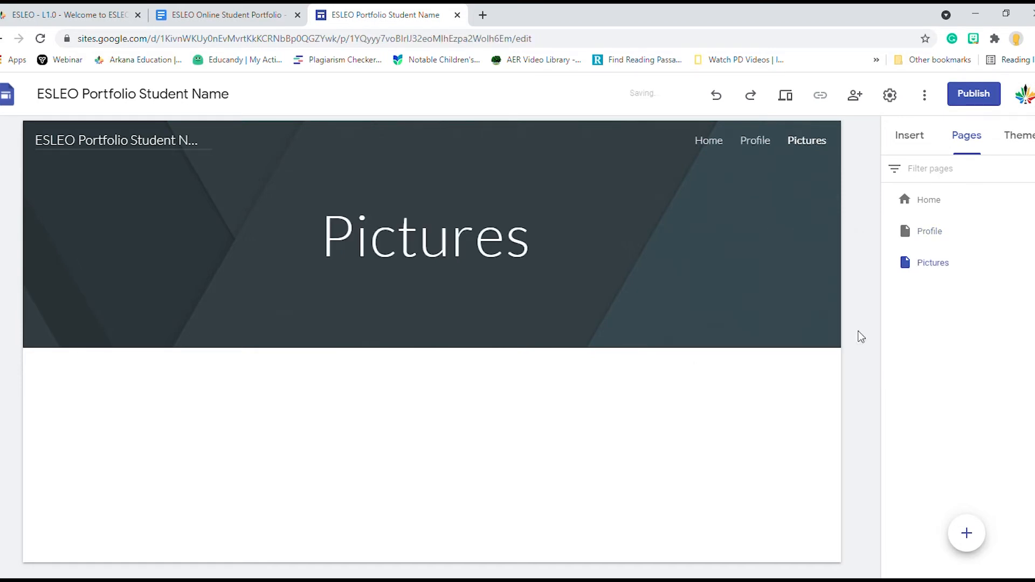
{"action": "mouse_move", "coordinate": [937, 265]}
{"action": "left_mouse_down"}
{"action": "mouse_move", "coordinate": [950, 234]}
{"action": "mouse_move", "coordinate": [950, 264]}
{"action": "mouse_move", "coordinate": [948, 229]}
{"action": "mouse_move", "coordinate": [941, 266]}
{"action": "left_mouse_up"}
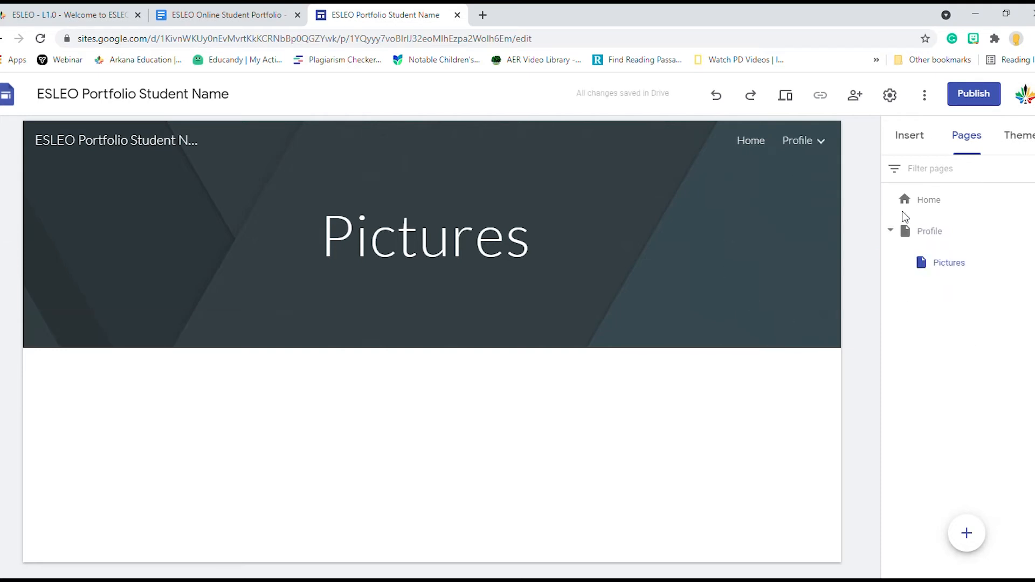
Switch to the ESLEO Online Student Portfolio document and review its profile, class notes, sample work and reflection requirements
{"action": "left_click", "coordinate": [227, 14]}
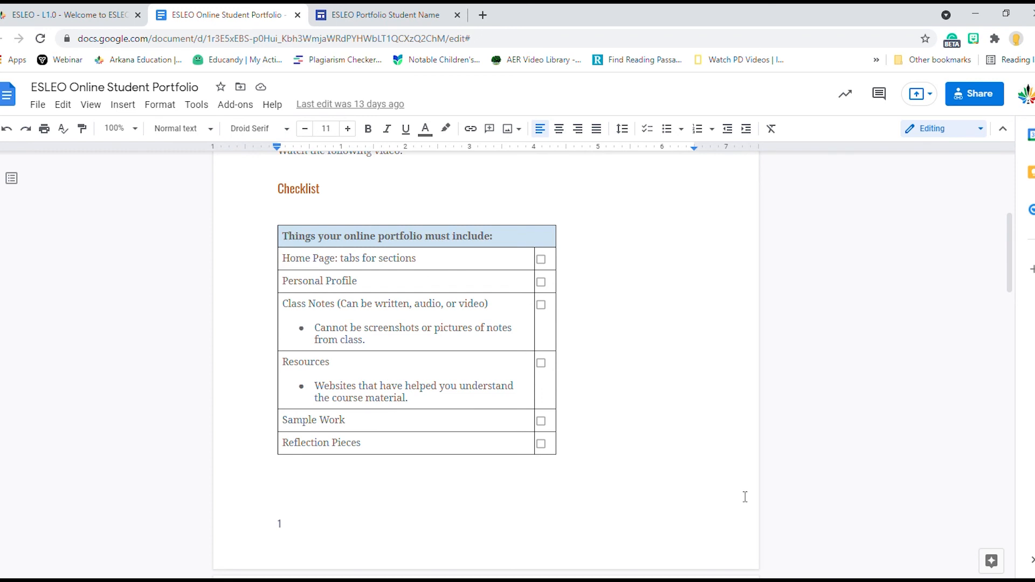
{"action": "scroll", "coordinate": [745, 497], "scroll_direction": "down", "scroll_amount": 18}
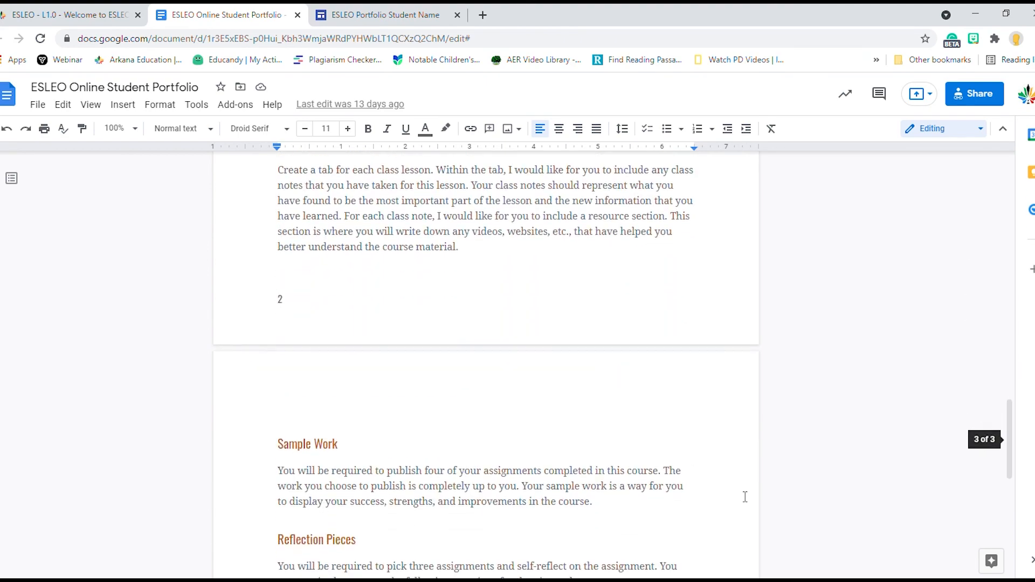
{"action": "scroll", "coordinate": [745, 496], "scroll_direction": "down", "scroll_amount": 7}
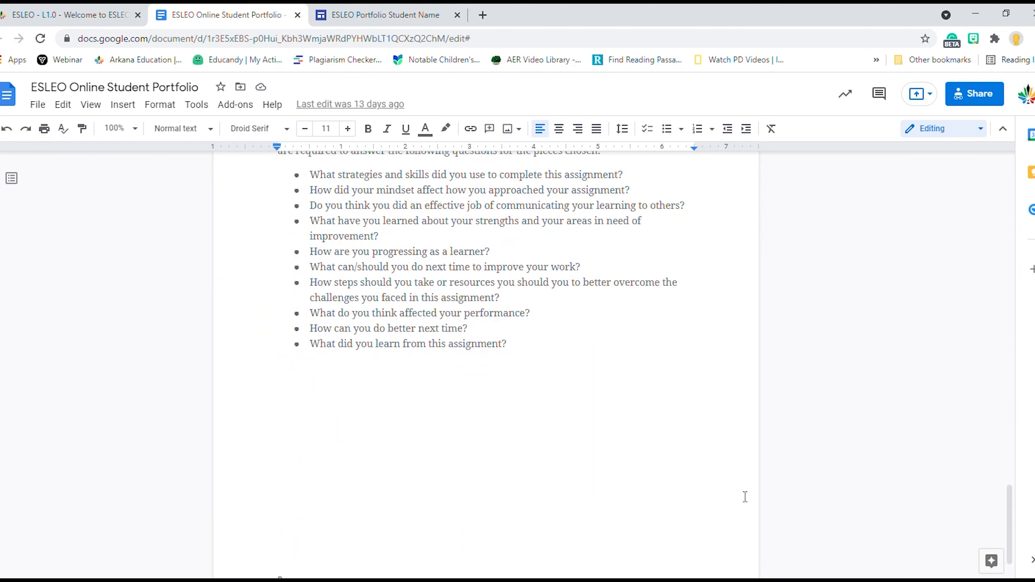
{"action": "scroll", "coordinate": [745, 496], "scroll_direction": "up", "scroll_amount": 10}
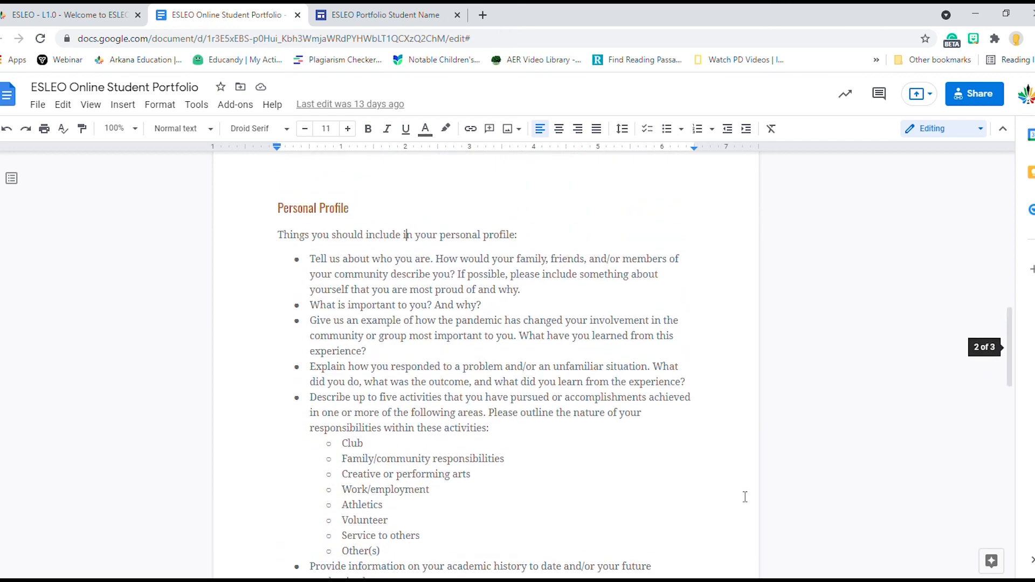
{"action": "scroll", "coordinate": [745, 496], "scroll_direction": "up", "scroll_amount": 8}
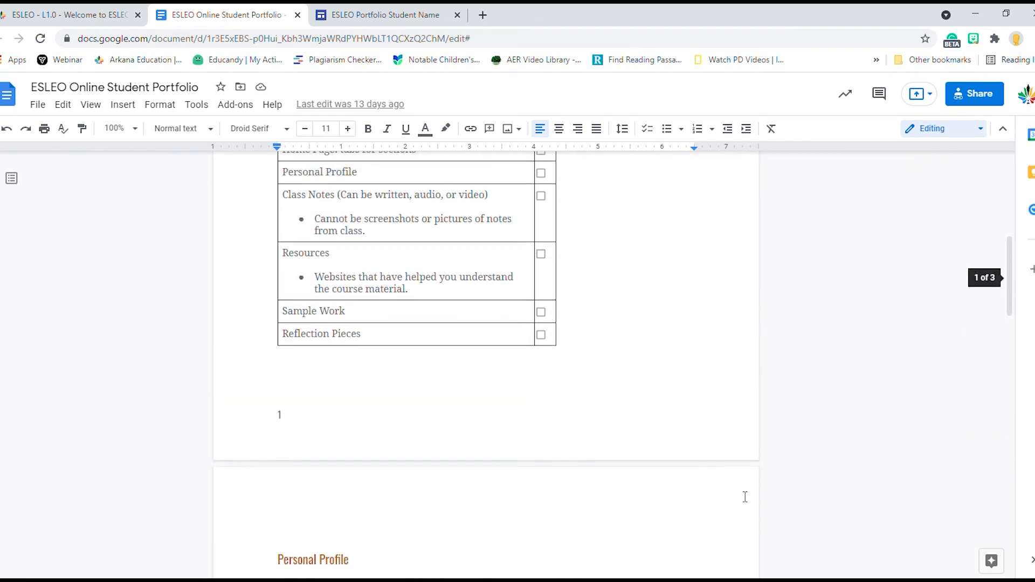
{"action": "scroll", "coordinate": [745, 497], "scroll_direction": "up", "scroll_amount": 5}
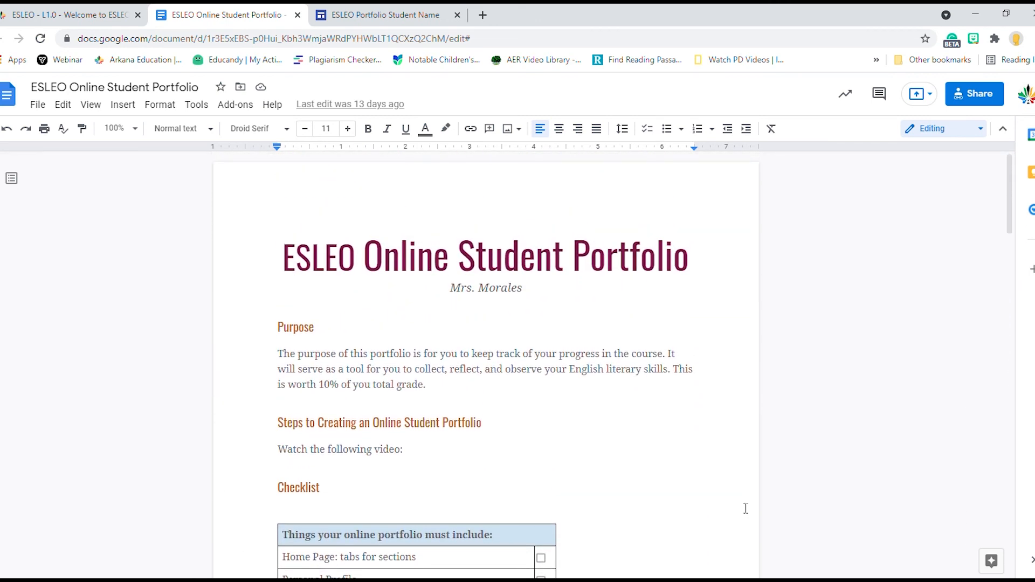